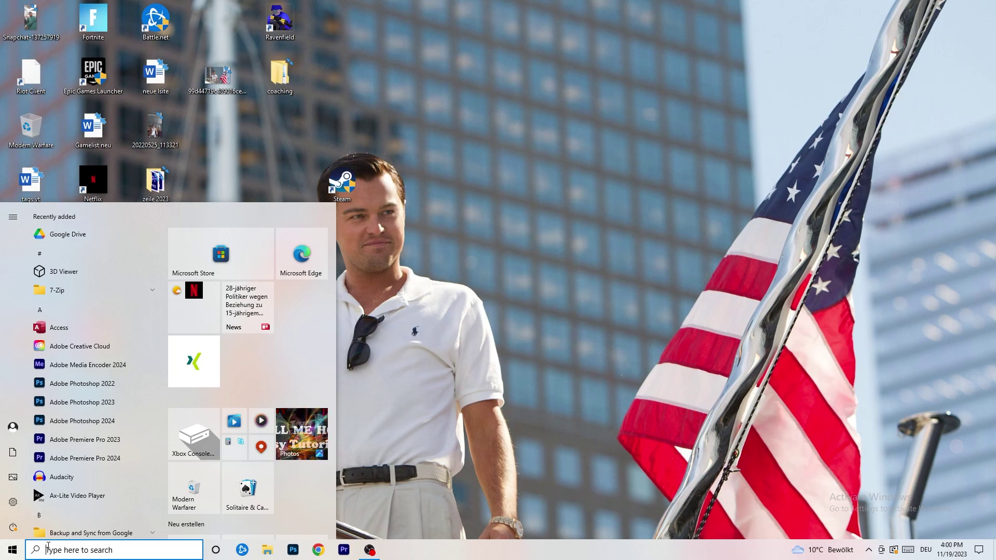
Open the Gaming settings of Windows, check the Xbox Game Bar options and go to the Captures page.
left_click(13, 502)
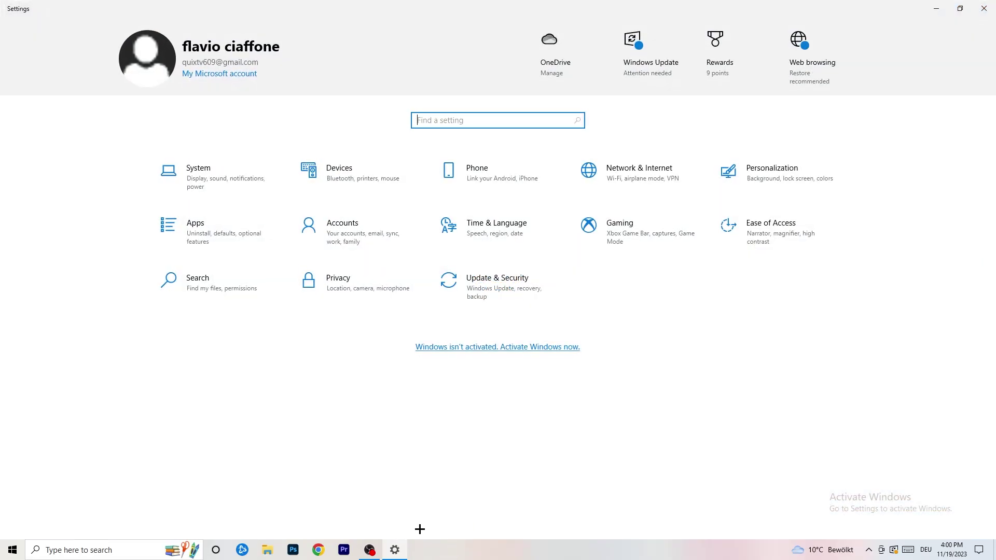
left_click(642, 237)
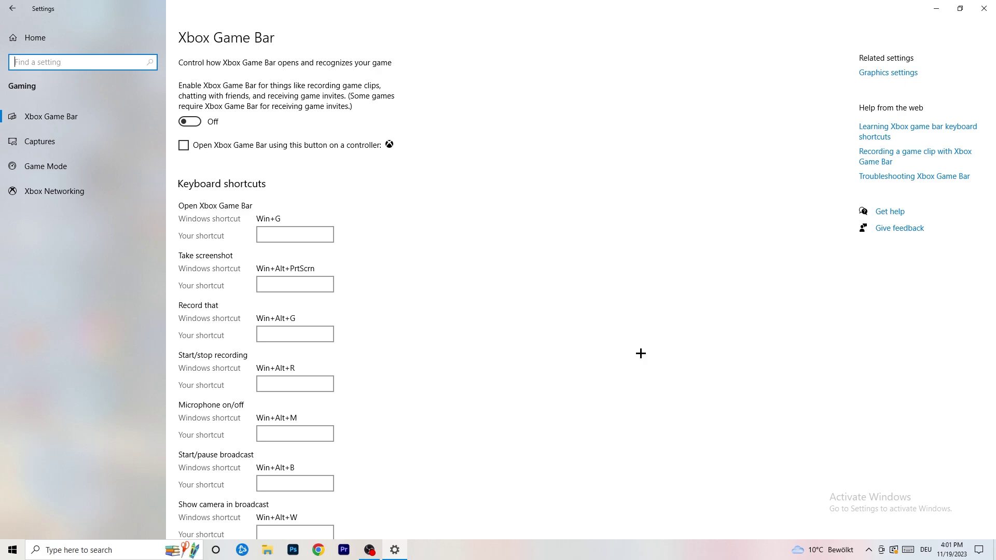
left_click(83, 143)
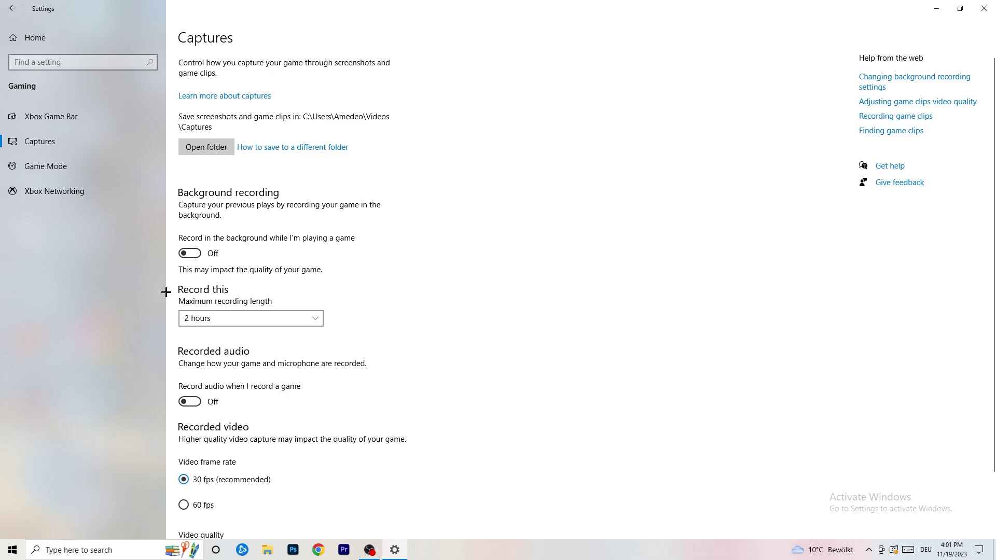
Examine the available maximum recording lengths and the recorded audio and video options for game captures.
left_click(242, 320)
left_click(281, 315)
left_click(296, 311)
left_click(614, 291)
scroll(339, 390, "down", 3)
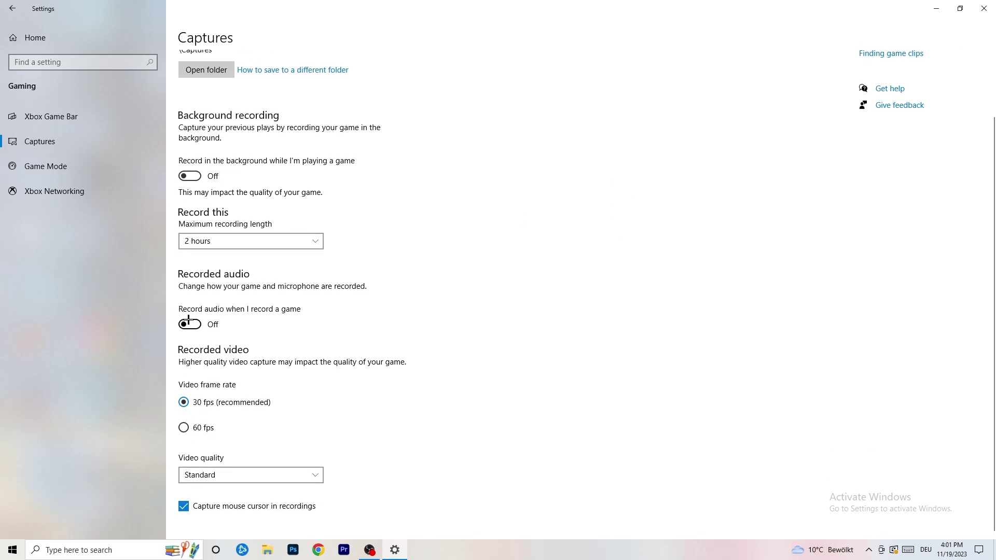
Check the Game Mode setting, then close Windows Settings.
left_click(72, 164)
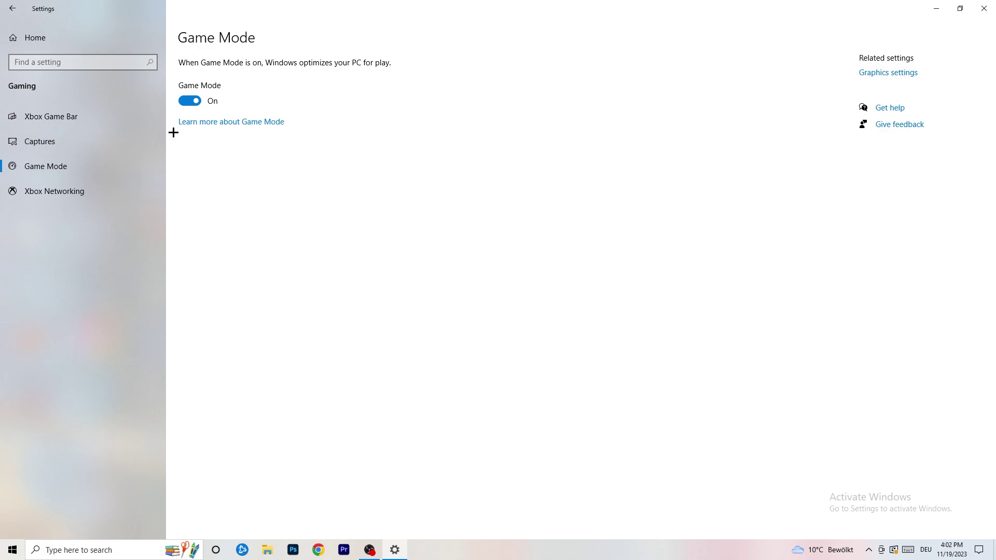
left_click(984, 8)
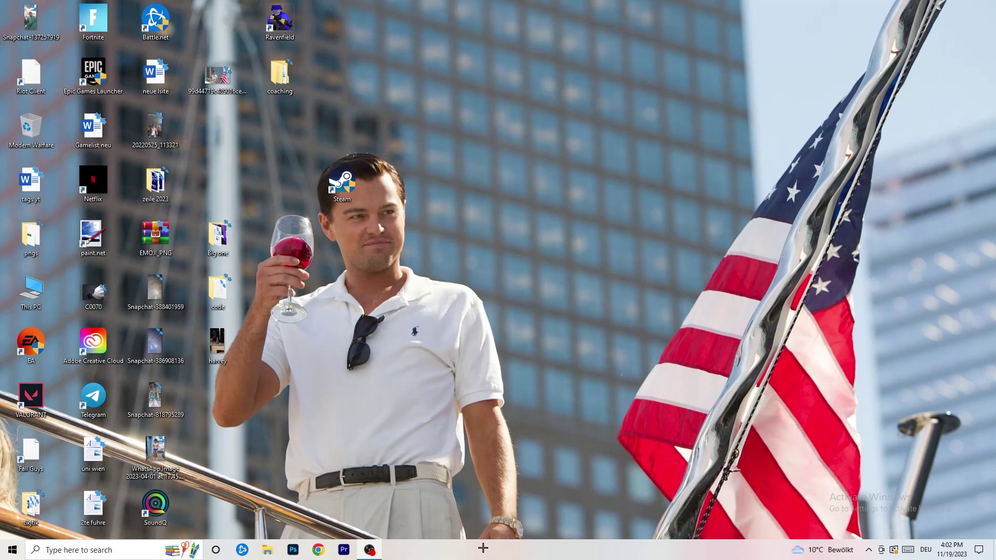
Open Task Manager in a maximized window.
left_click(526, 525)
left_click_drag(524, 549, 349, 487)
right_click(481, 551)
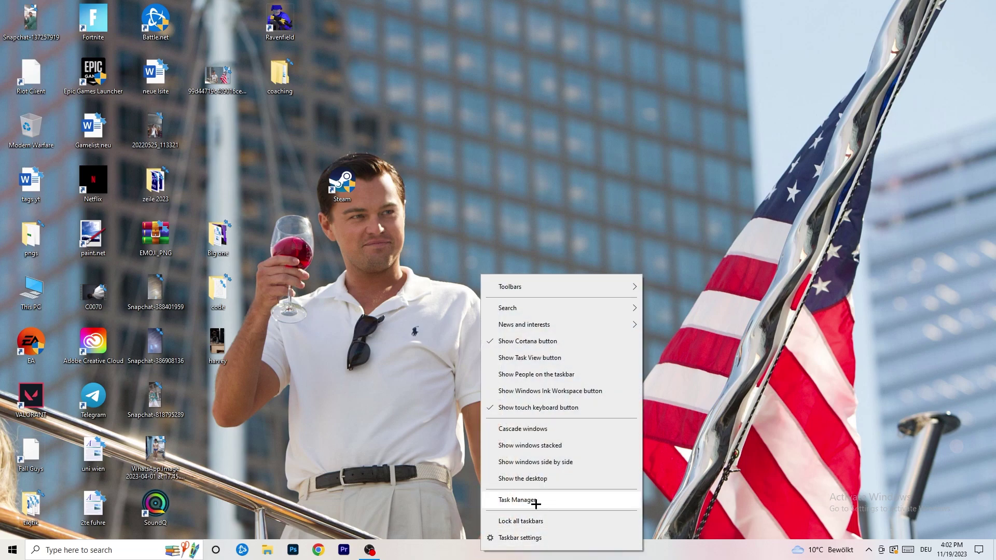
left_click(519, 501)
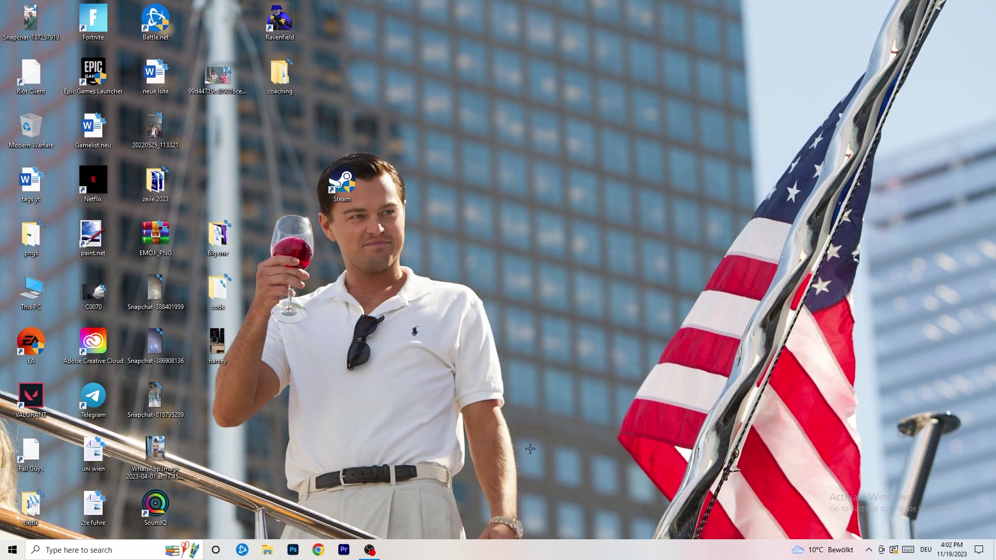
left_click(575, 26)
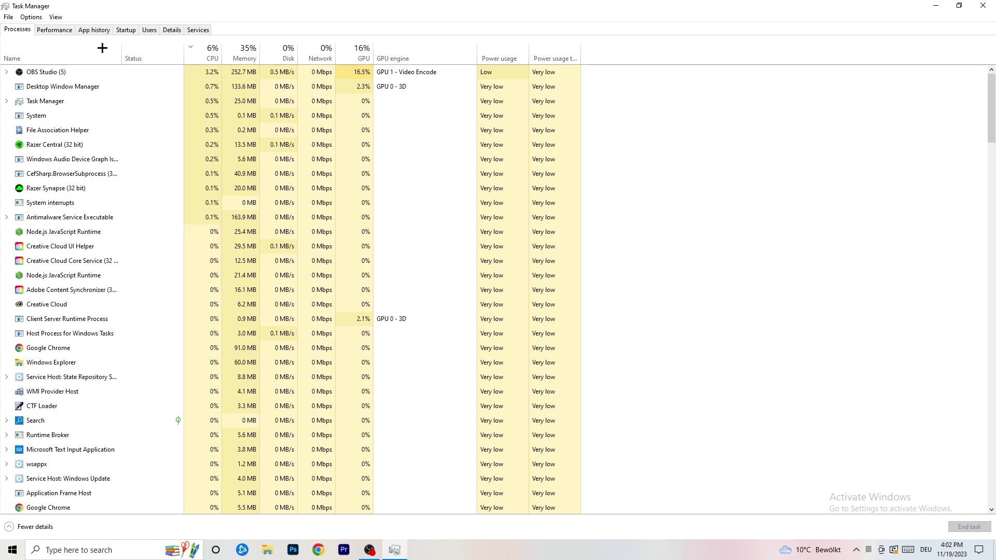
Examine the running processes sorted by GPU and by CPU usage, including the actions available for OBS Studio.
left_click(212, 50)
left_click(350, 53)
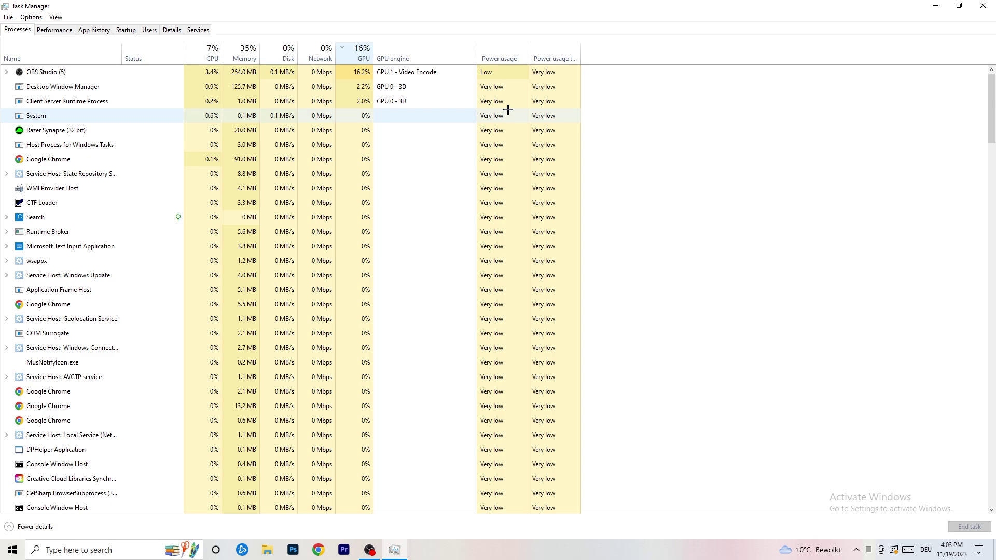
right_click(363, 74)
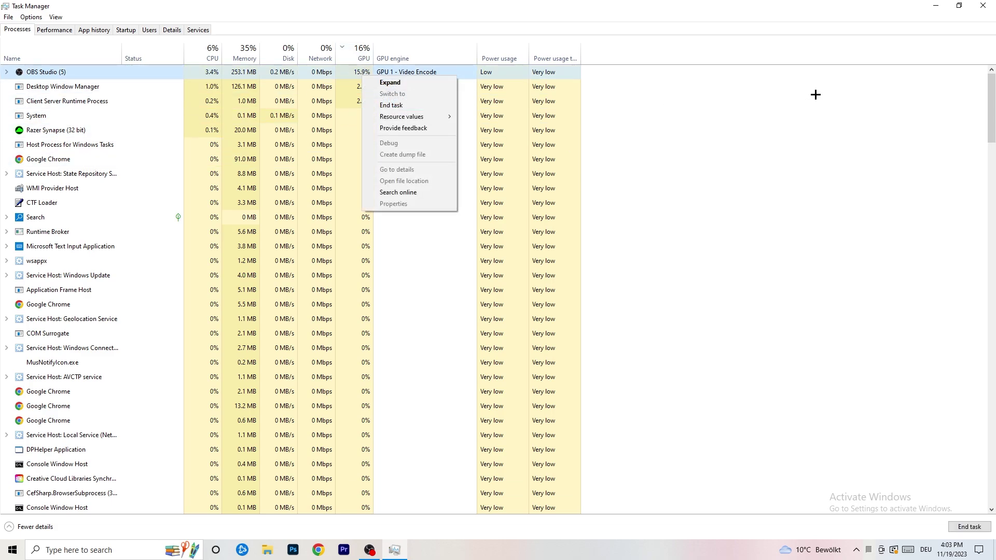
left_click(811, 96)
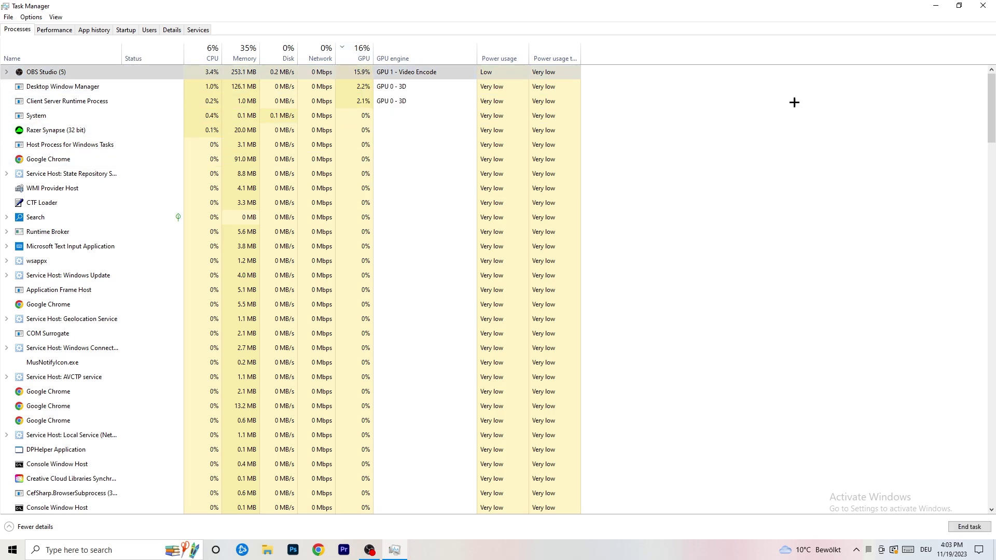
left_click(208, 54)
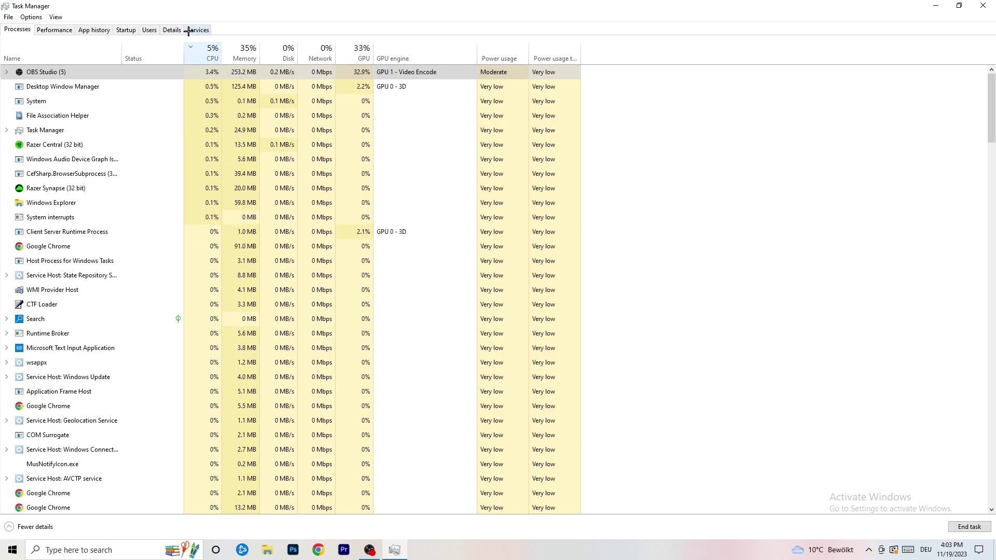
In the detailed process list, examine the priority levels available for a Creative Cloud UI Helper process.
left_click(162, 32)
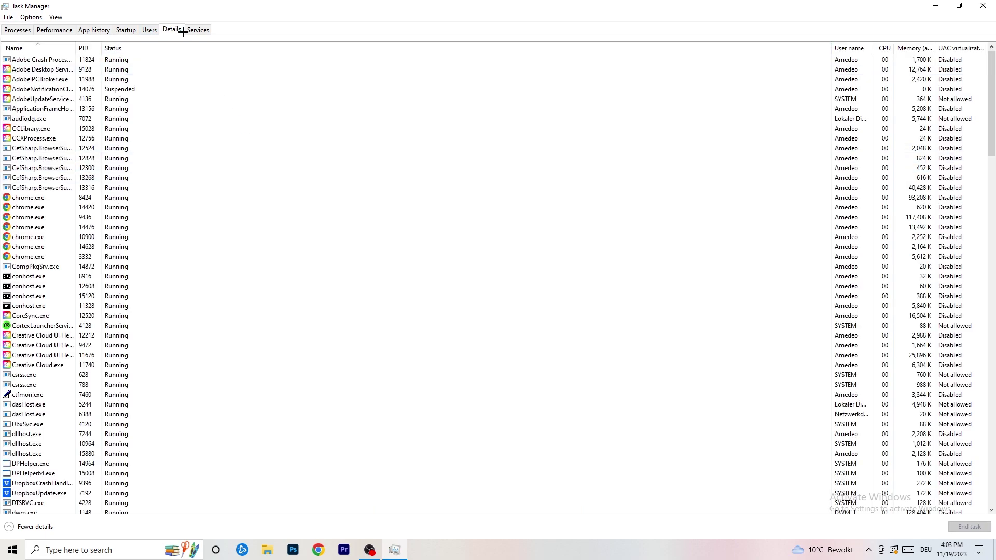
scroll(158, 262, "down", 9)
scroll(146, 269, "up", 9)
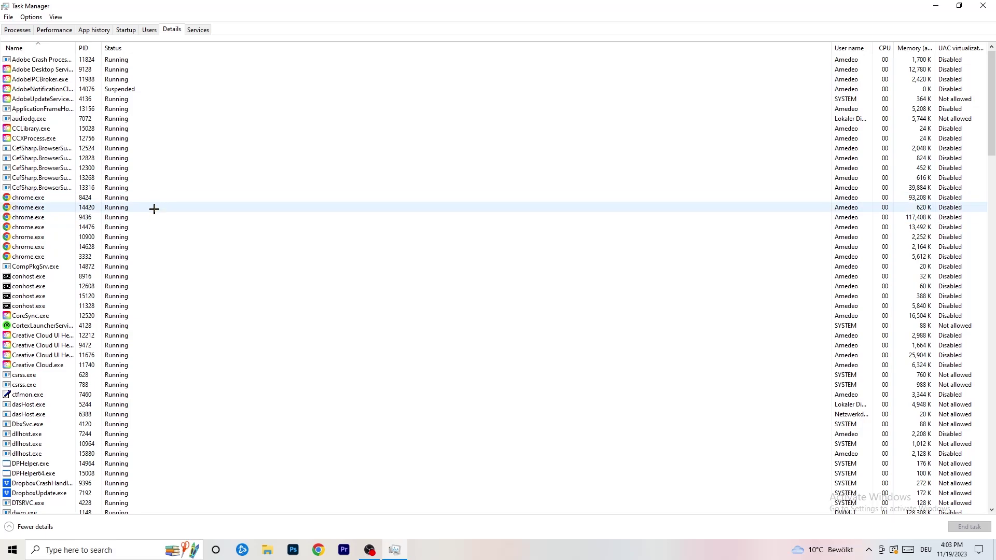
scroll(88, 229, "down", 3)
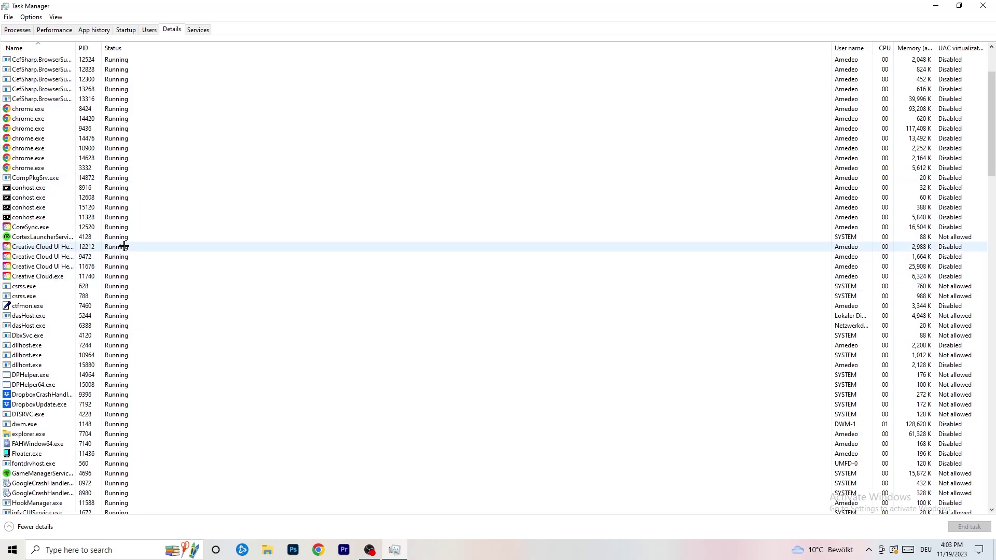
right_click(42, 267)
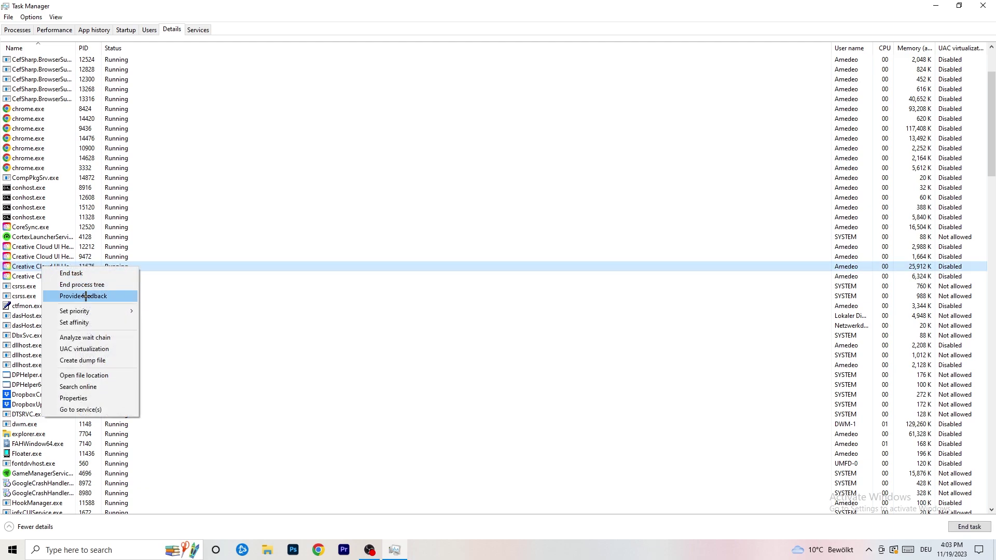
mouse_move(119, 312)
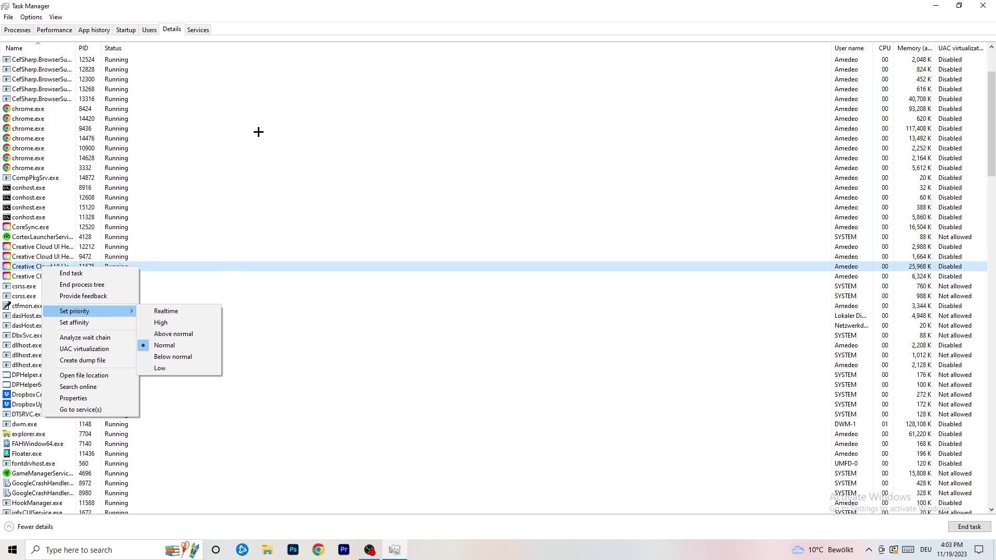
Check the startup programs and the actions available for DT_Startup, then close Task Manager.
left_click(126, 30)
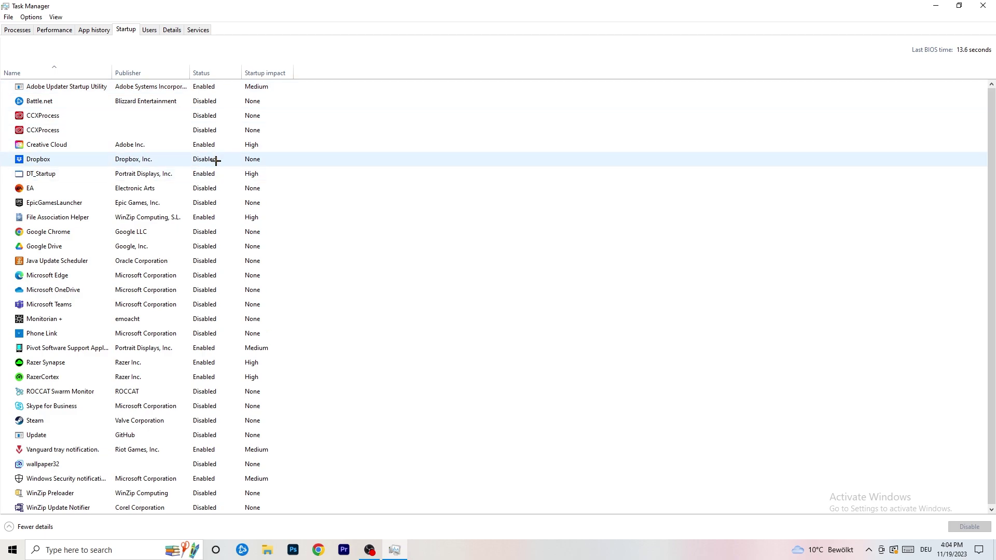
right_click(228, 171)
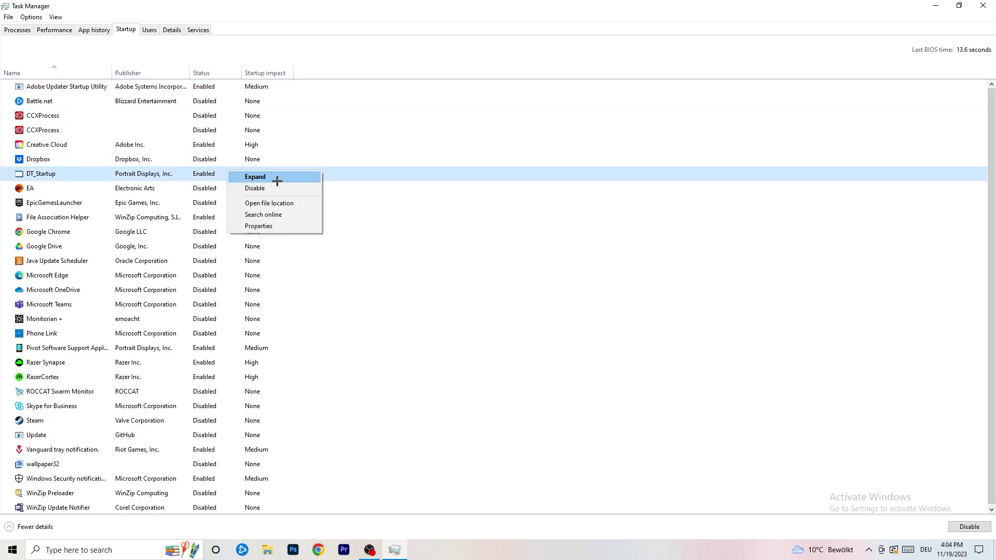
left_click(669, 3)
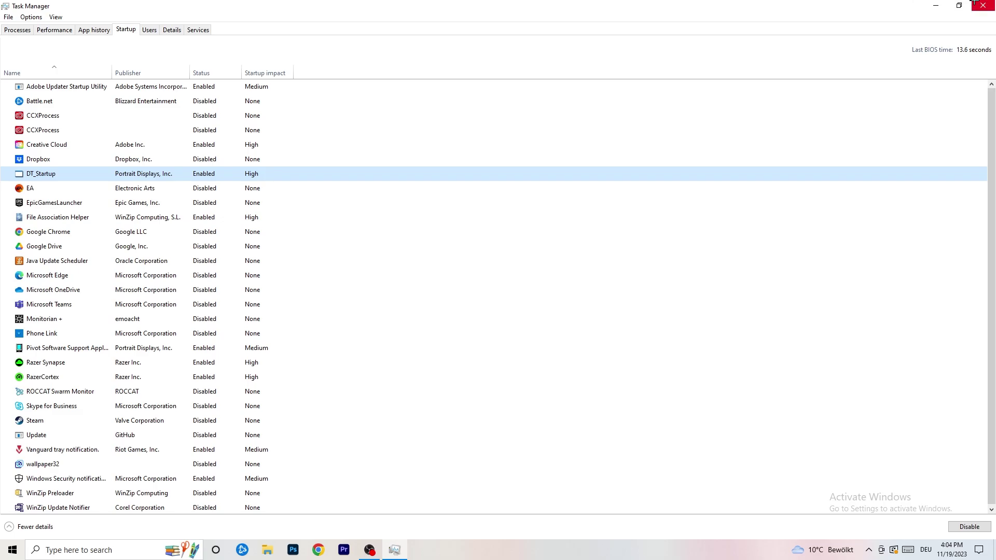
left_click(983, 6)
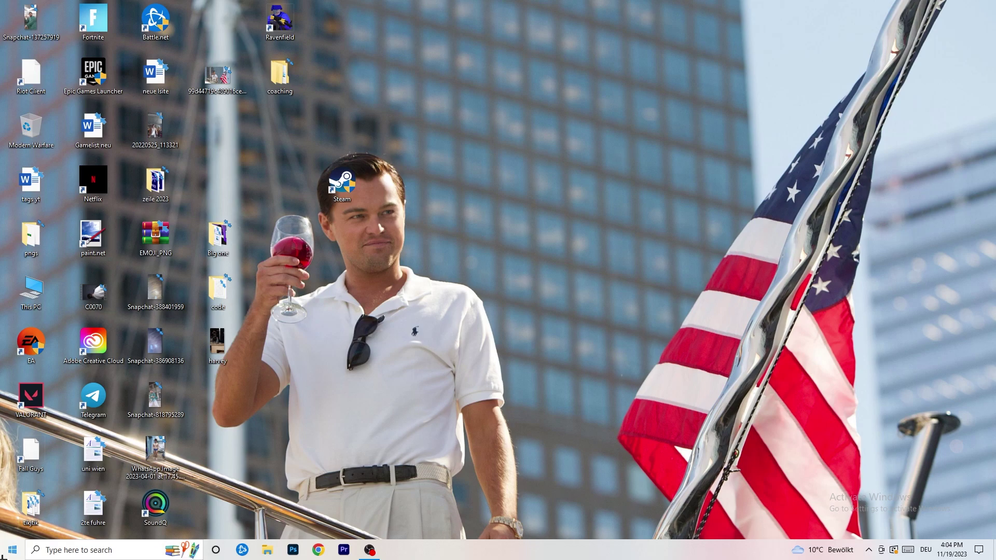
Open the Display settings of Windows and examine the scaling choices, resolution and multiple-display options.
left_click(8, 553)
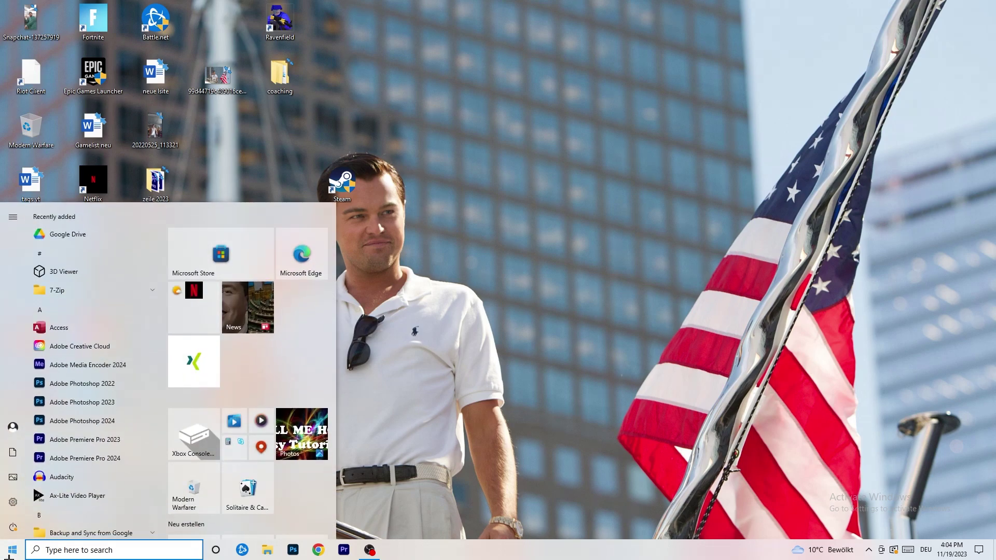
left_click(10, 510)
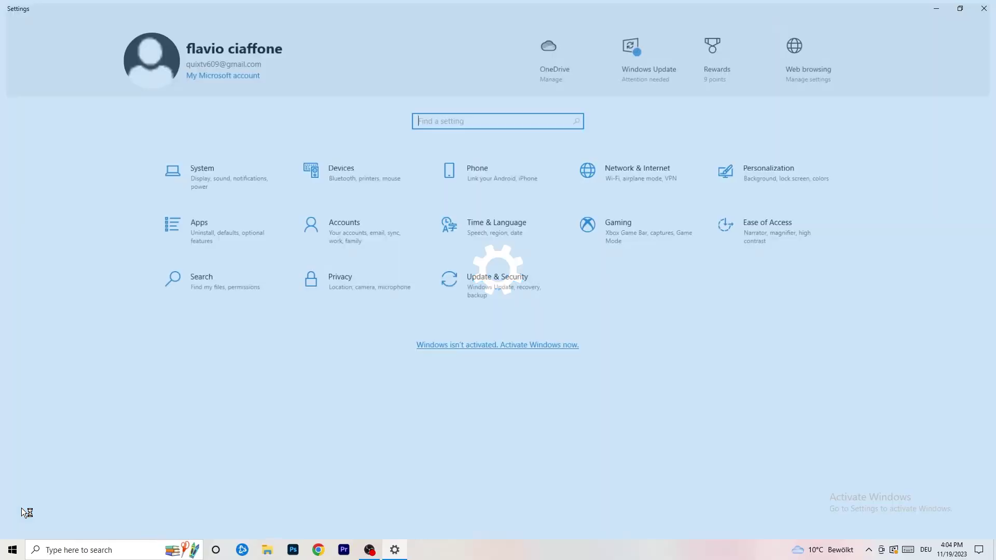
left_click(234, 167)
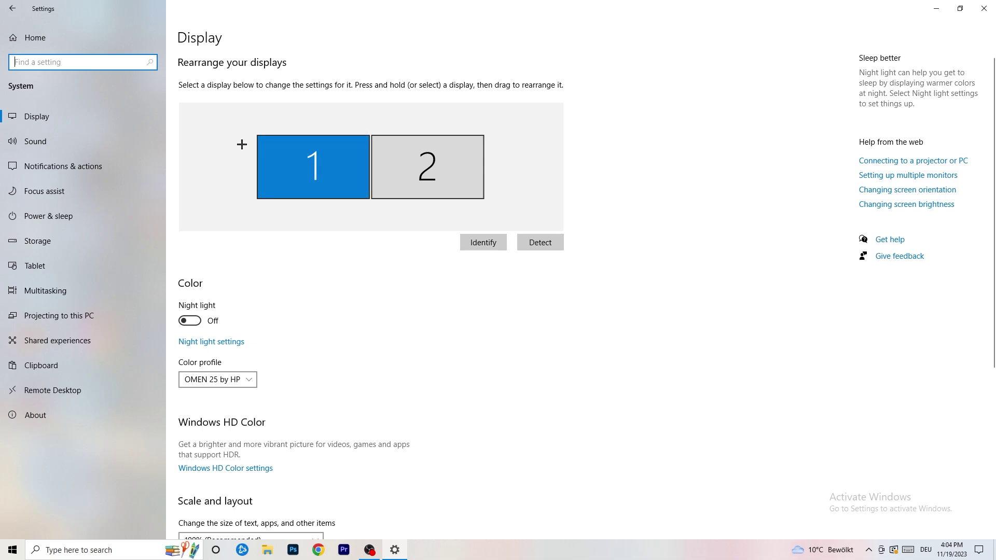
left_click(365, 189)
scroll(364, 189, "down", 5)
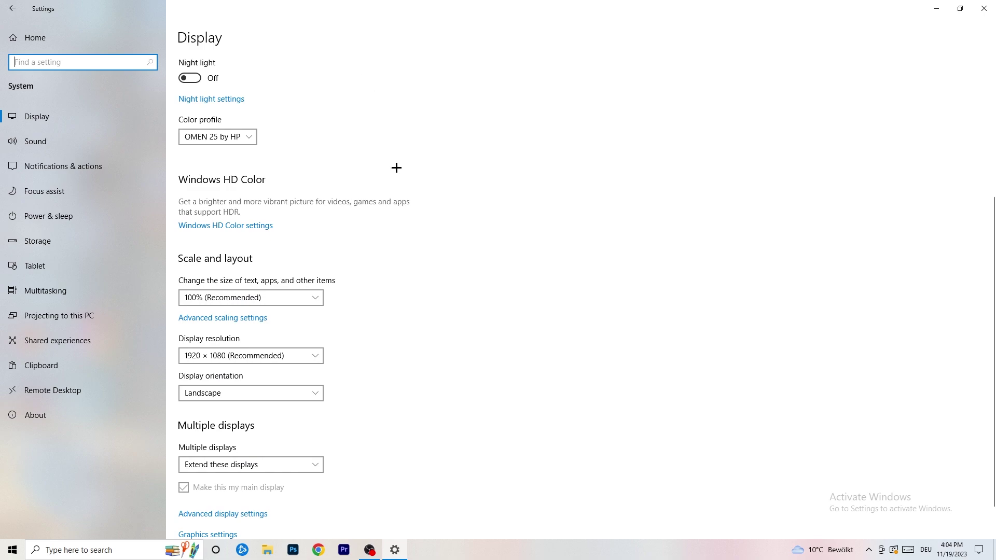
left_click(312, 296)
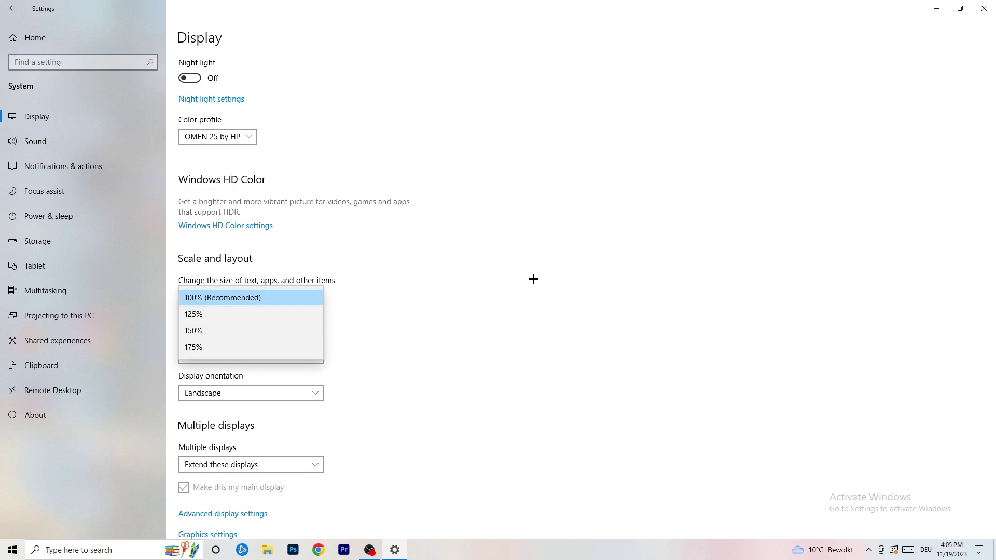
left_click(498, 280)
scroll(425, 286, "down", 1)
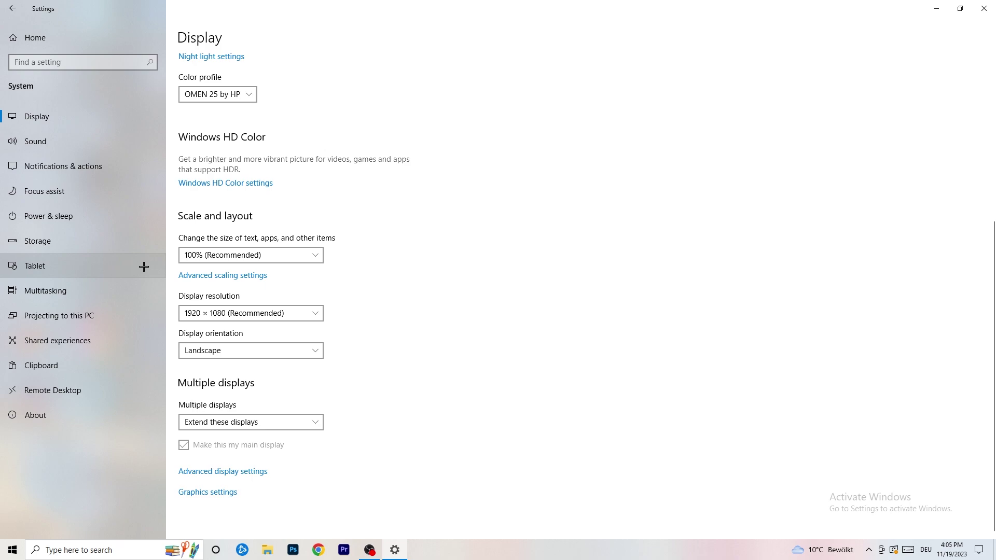
Review the available power plans from the Power & sleep settings, then close Power Options.
left_click(68, 216)
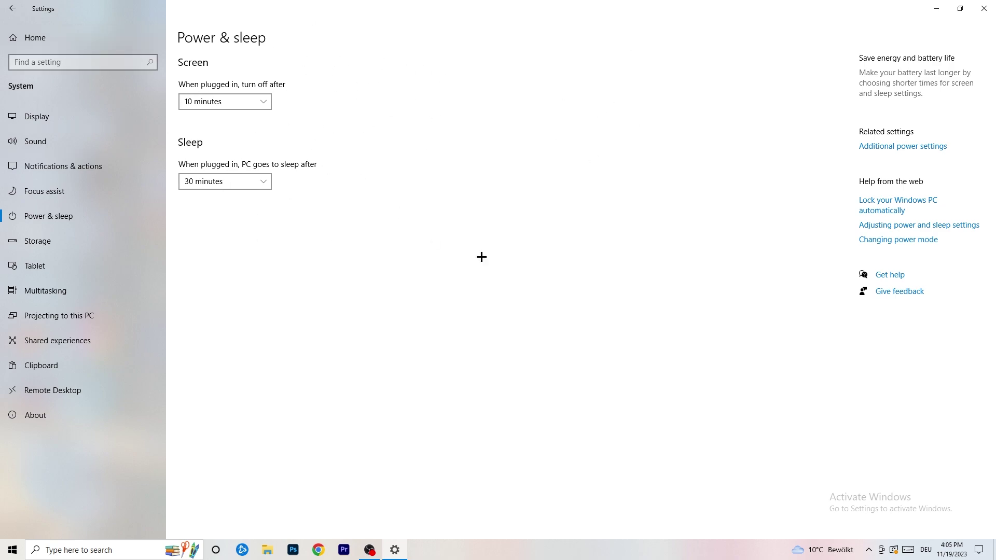
left_click(902, 148)
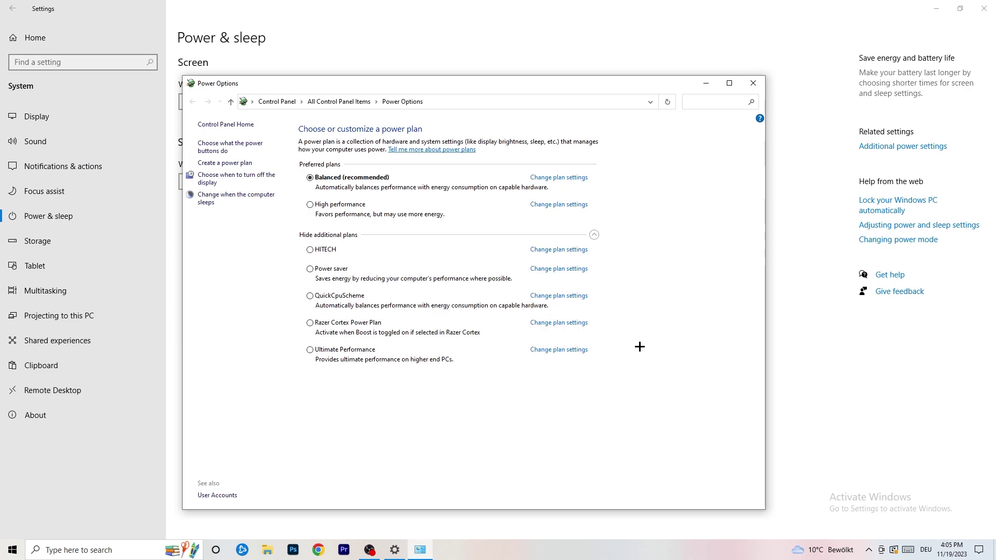
left_click(594, 235)
left_click(594, 235)
left_click(754, 84)
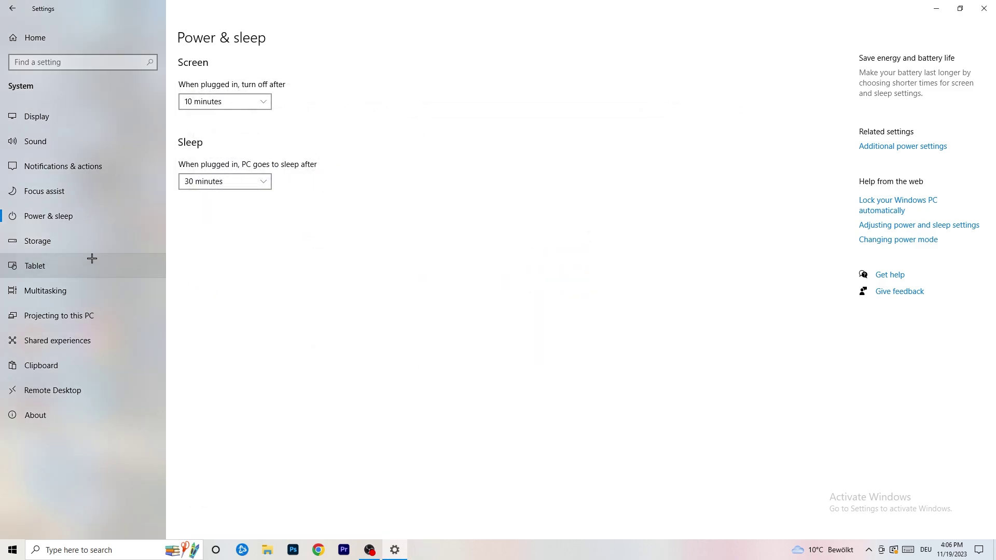
In the Storage Sense configuration, enable deleting temporary files that apps aren't using.
left_click(68, 248)
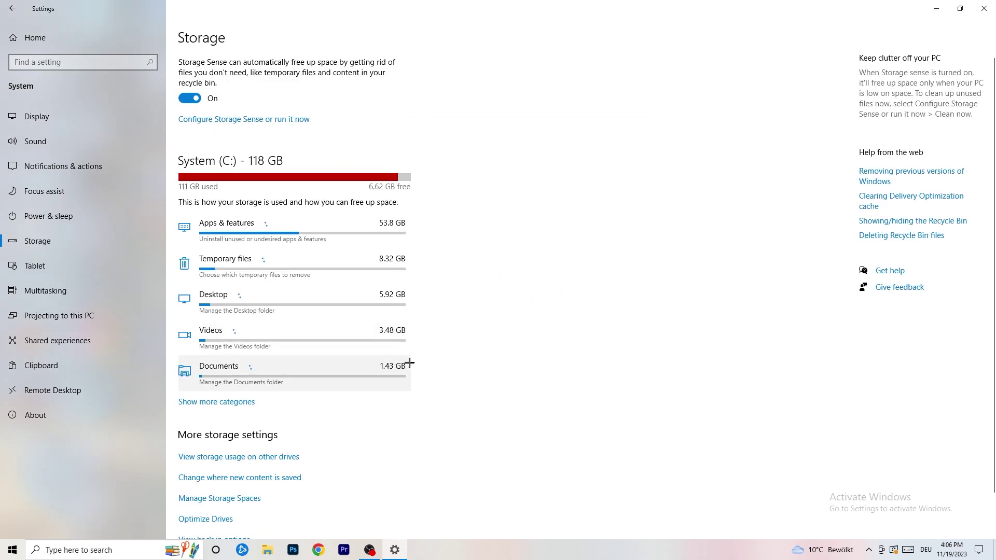
left_click(250, 120)
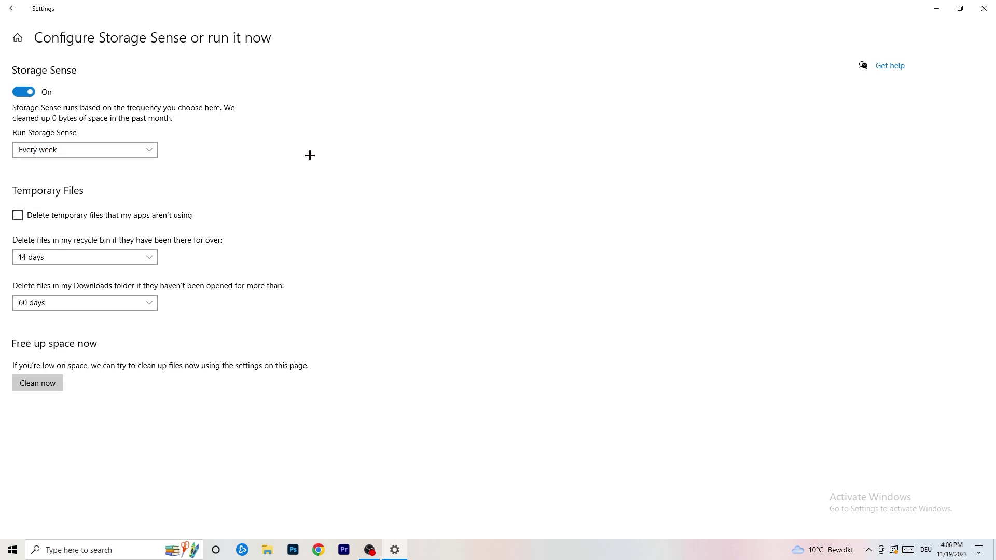
left_click(59, 217)
Examine the Storage Sense time limits for the recycle bin and Downloads folder, then return to the Storage page.
left_click(77, 257)
left_click(344, 205)
left_click(142, 254)
left_click(399, 204)
left_click(91, 304)
left_click(329, 274)
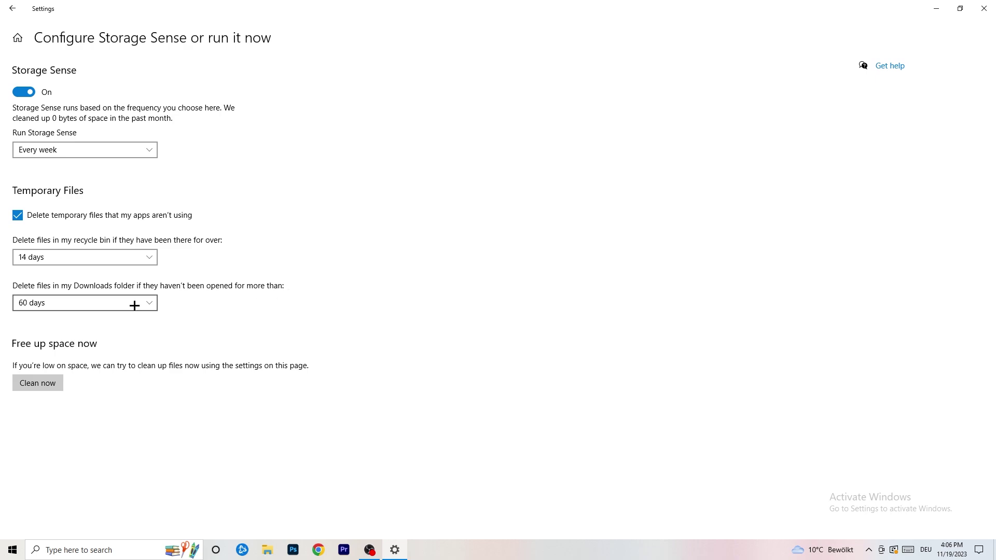
left_click(115, 306)
left_click(489, 252)
key("alt+Left")
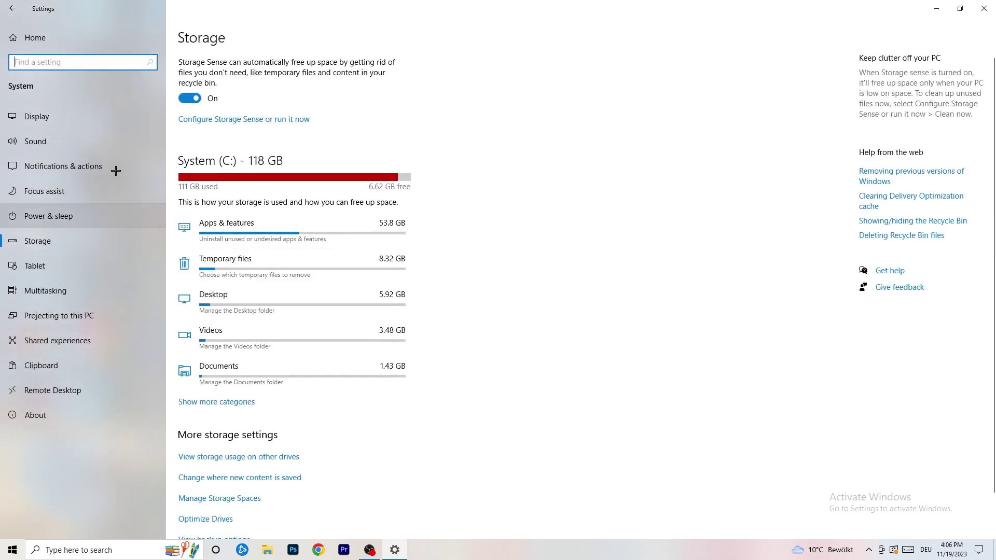
Check the Windows Update page under Update & Security for pending updates, then close Settings.
key("alt+Left")
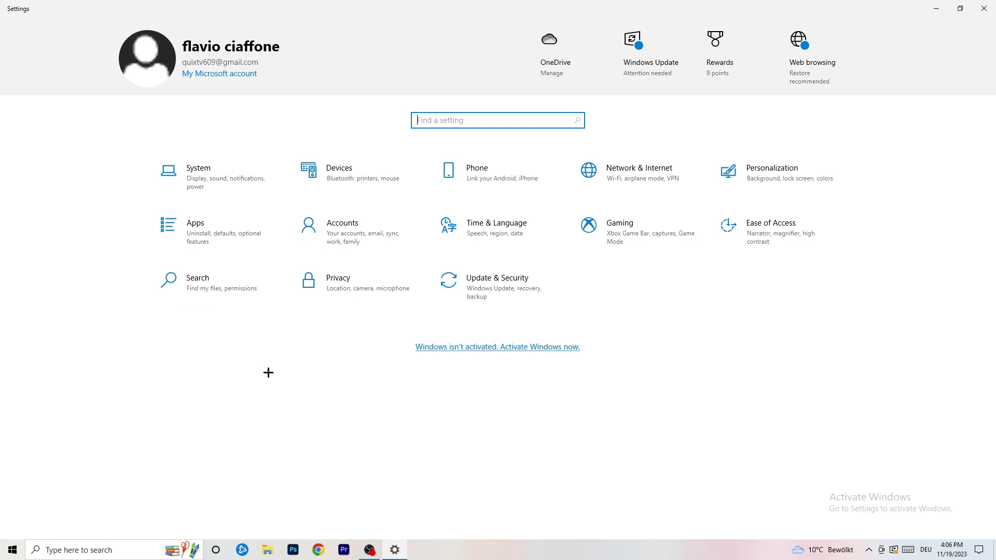
left_click(491, 292)
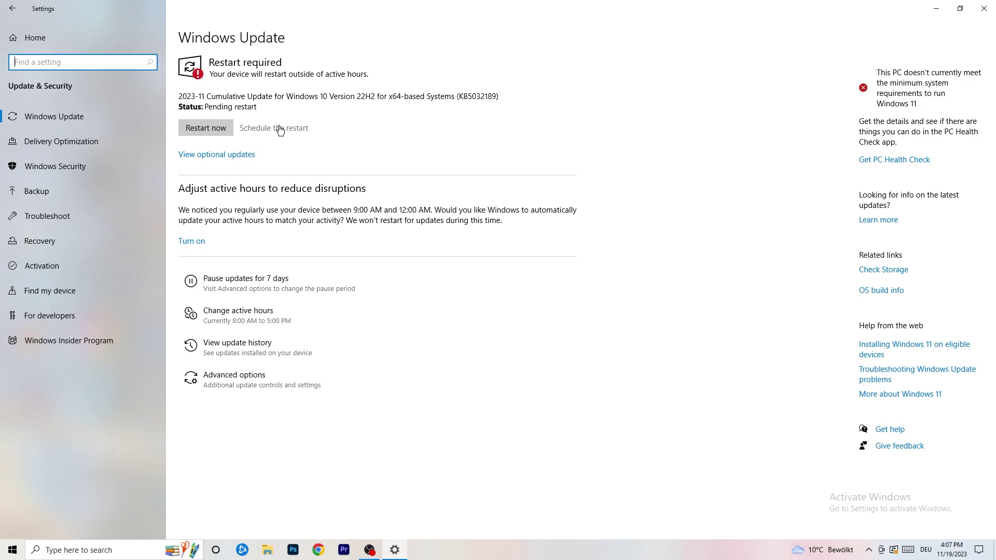
left_click(984, 8)
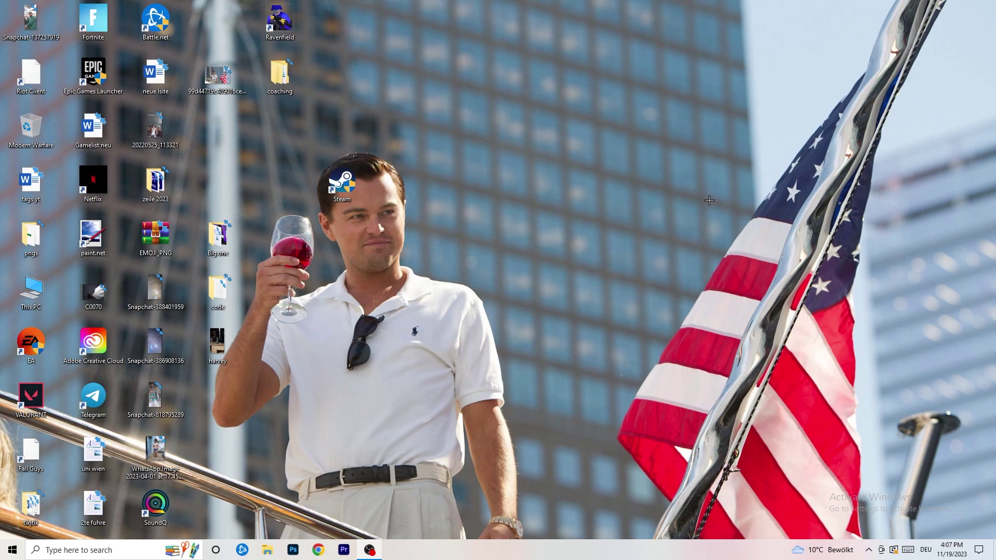
Open NVIDIA Control Panel, examine the resolution and refresh rate options and the image settings with preview, then close it.
right_click(604, 218)
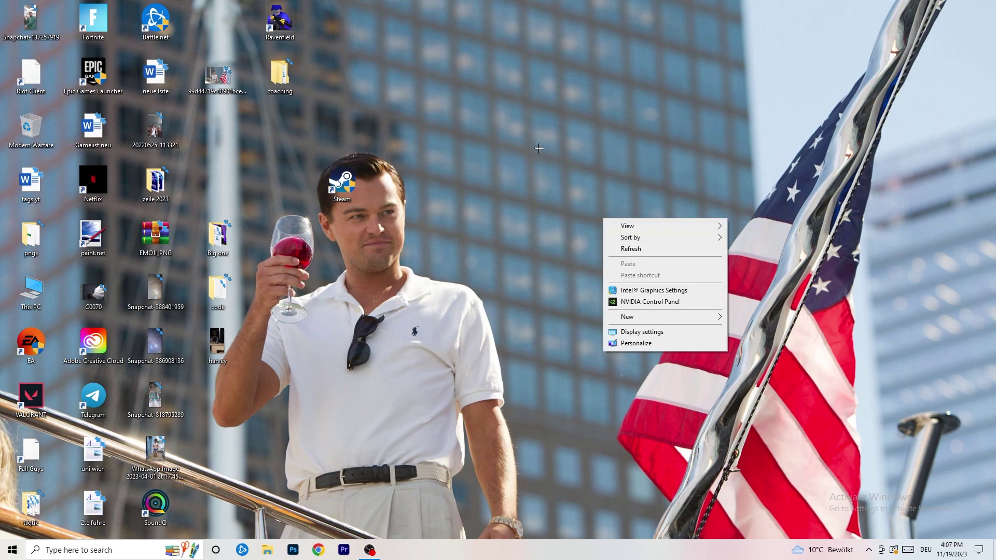
left_click(664, 302)
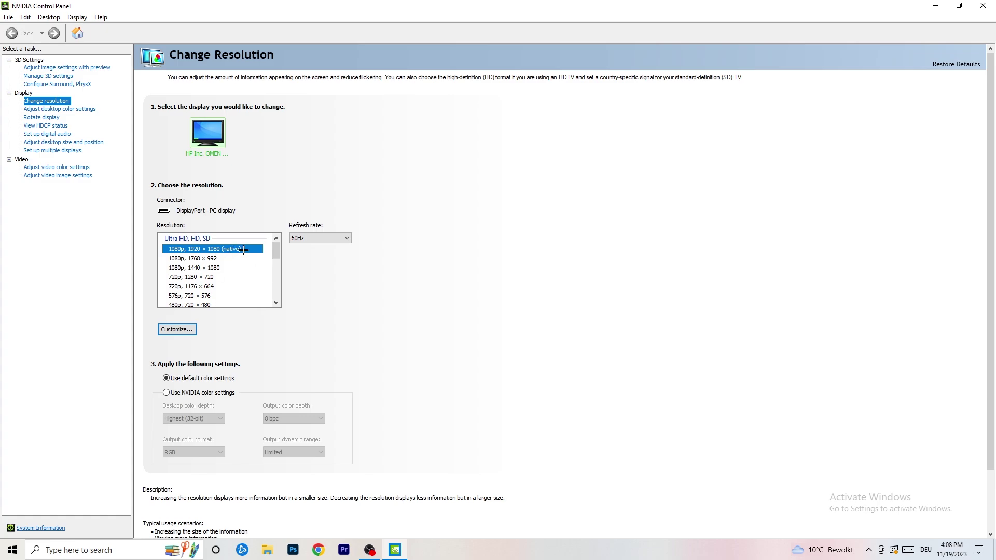
left_click(55, 69)
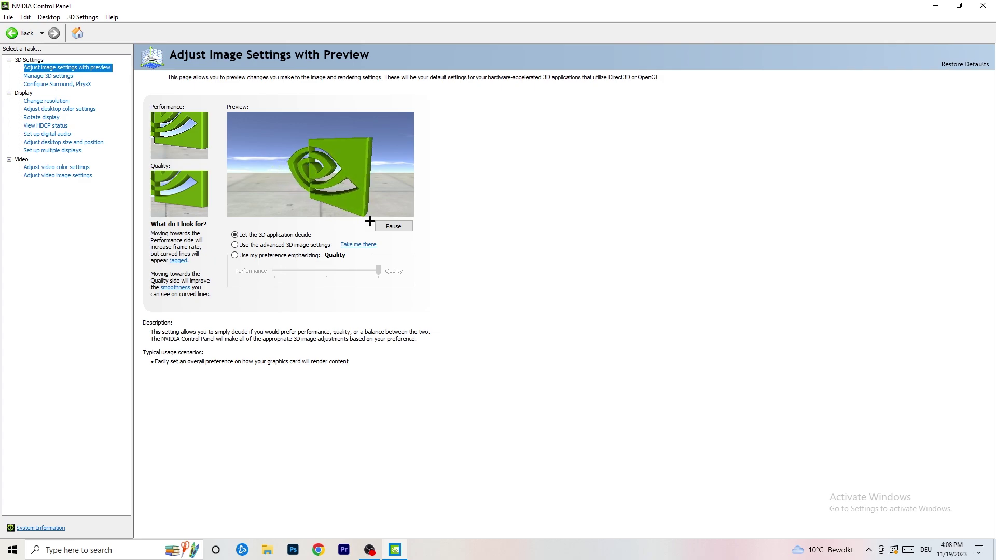
left_click(983, 5)
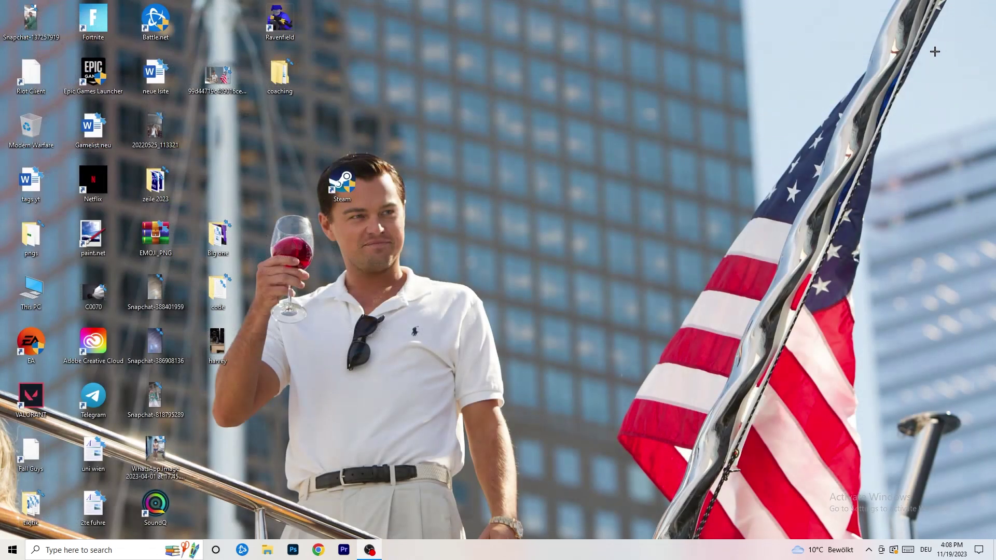